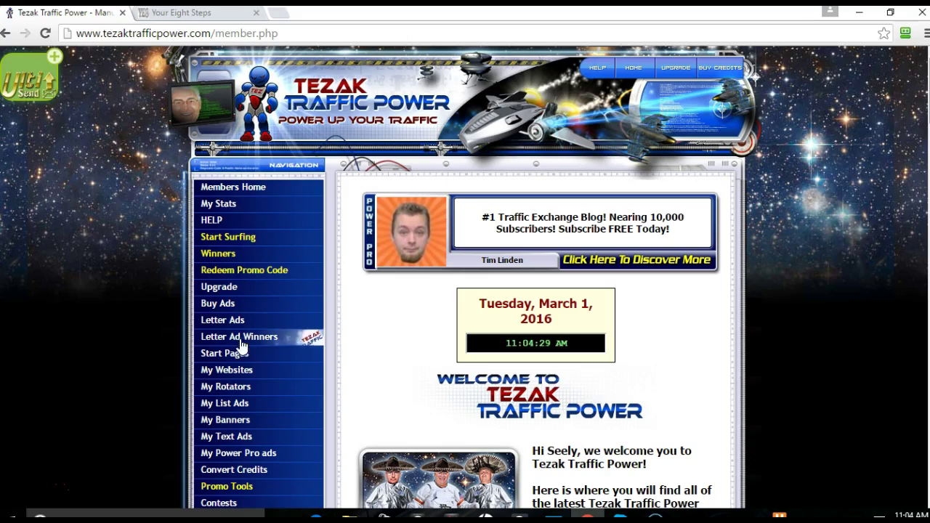
- Open the My Banners page and scroll down to the add-banner form
left_click(237, 422)
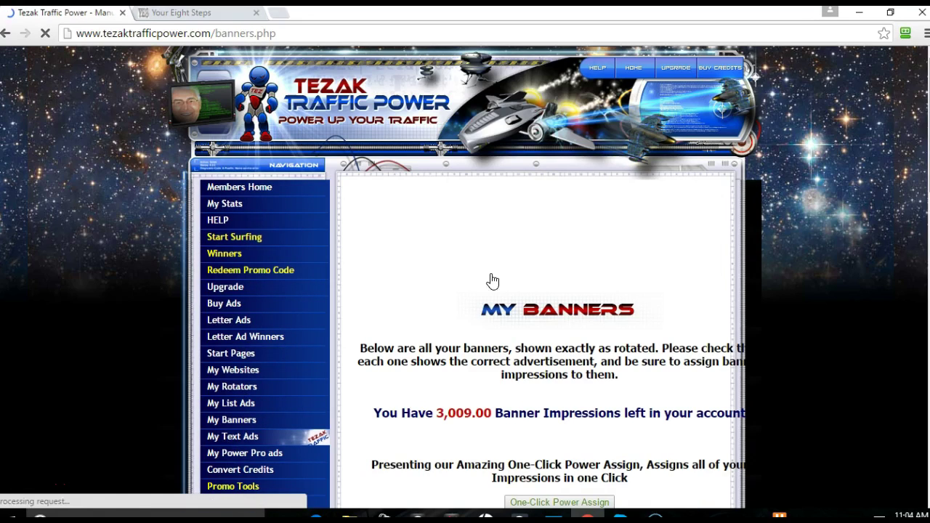
scroll(490, 281, "down", 3)
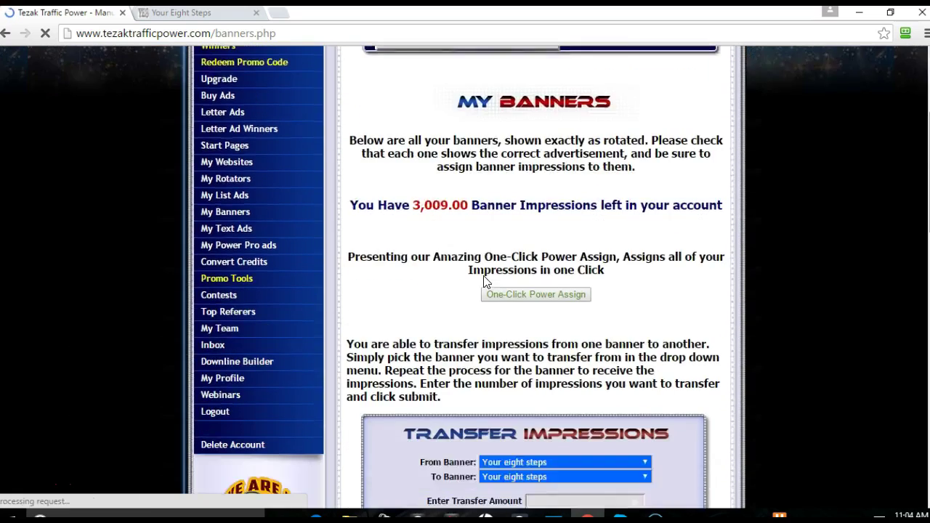
scroll(484, 281, "down", 3)
scroll(503, 284, "down", 3)
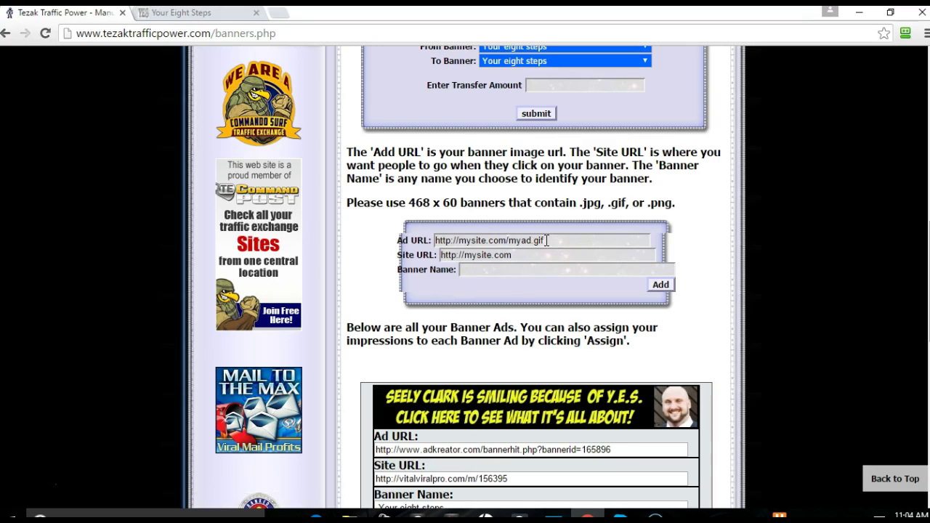
- Delete the sample text from the Ad URL and Site URL boxes
left_click(546, 241)
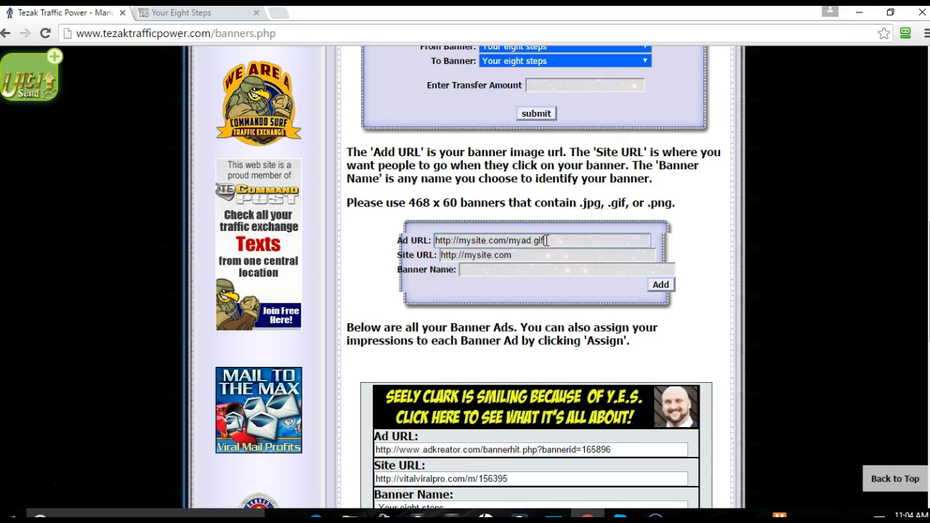
left_click_drag(547, 241, 338, 242)
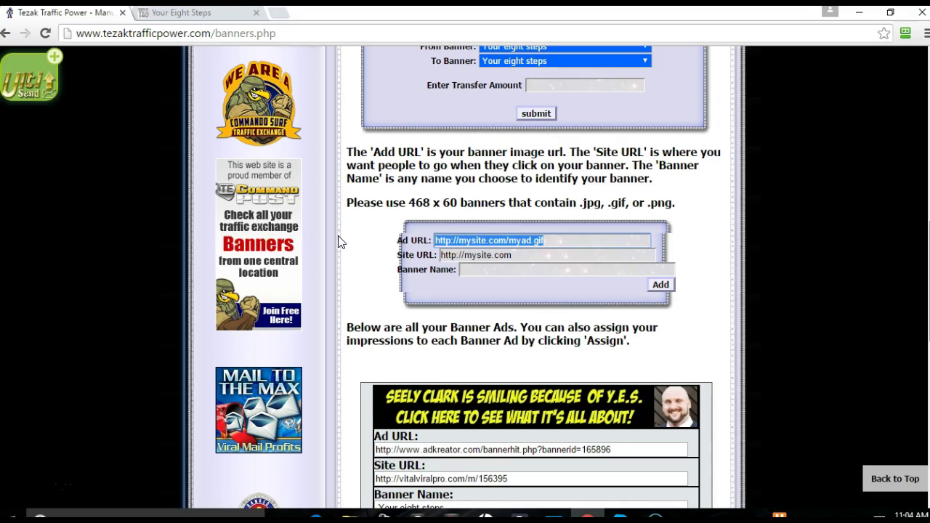
key("BackSpace")
left_click_drag(516, 255, 399, 256)
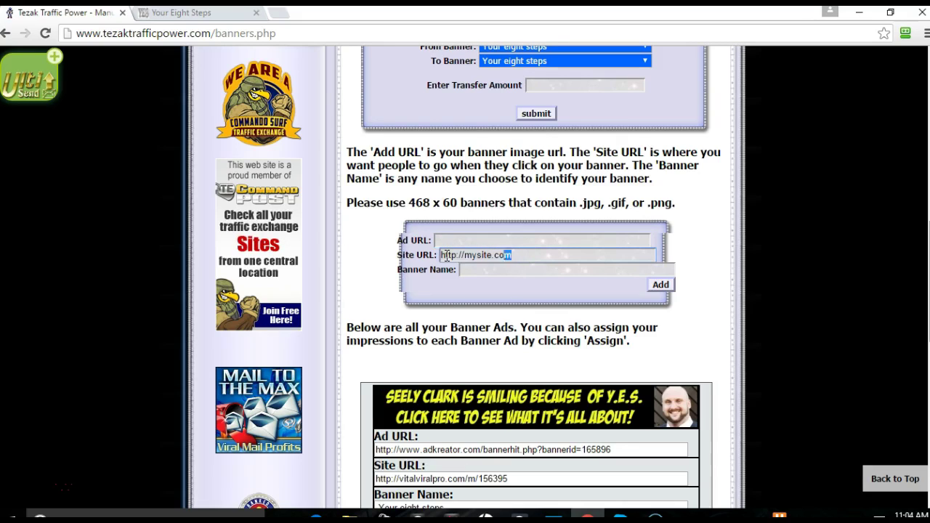
key("BackSpace")
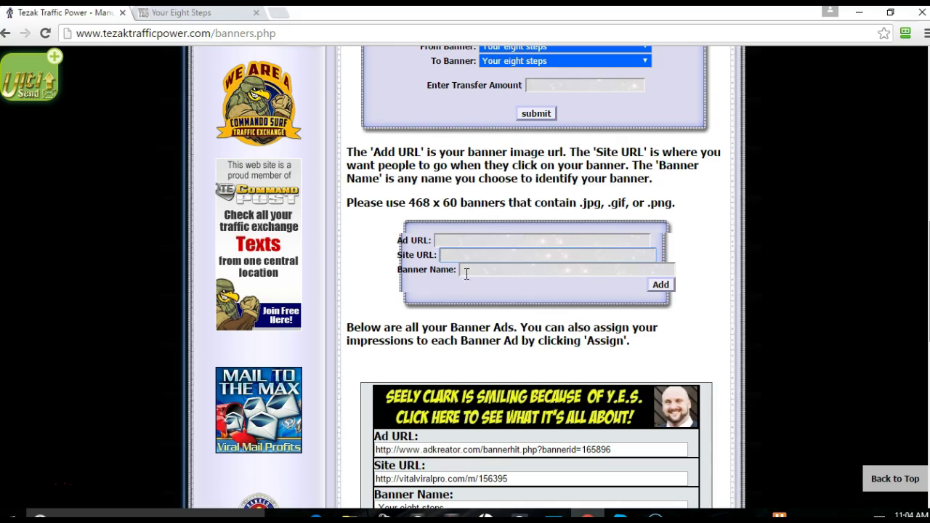
- Switch to Your Eight Steps and scroll its members page to Step 9's banner HTML code
left_click(163, 12)
scroll(173, 149, "up", 5)
scroll(176, 168, "up", 5)
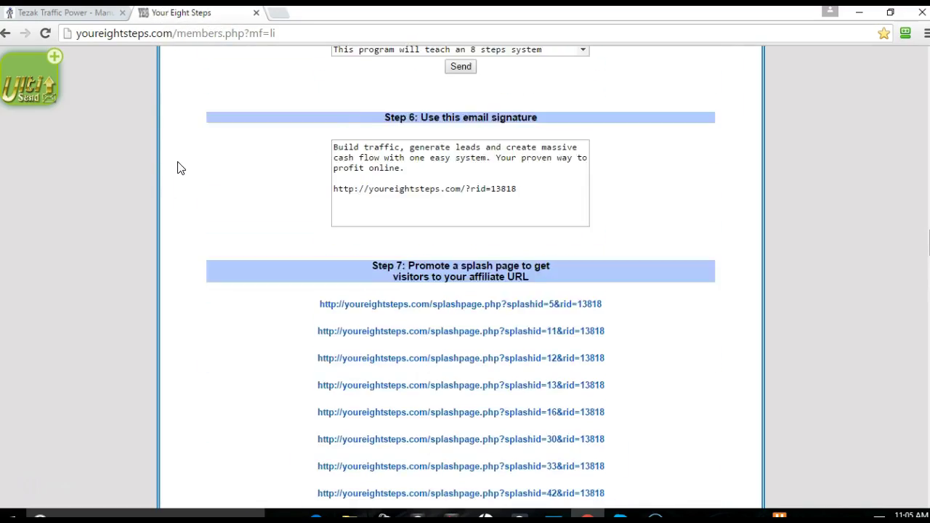
scroll(181, 168, "up", 5)
scroll(183, 166, "up", 5)
scroll(208, 160, "up", 5)
scroll(208, 162, "up", 5)
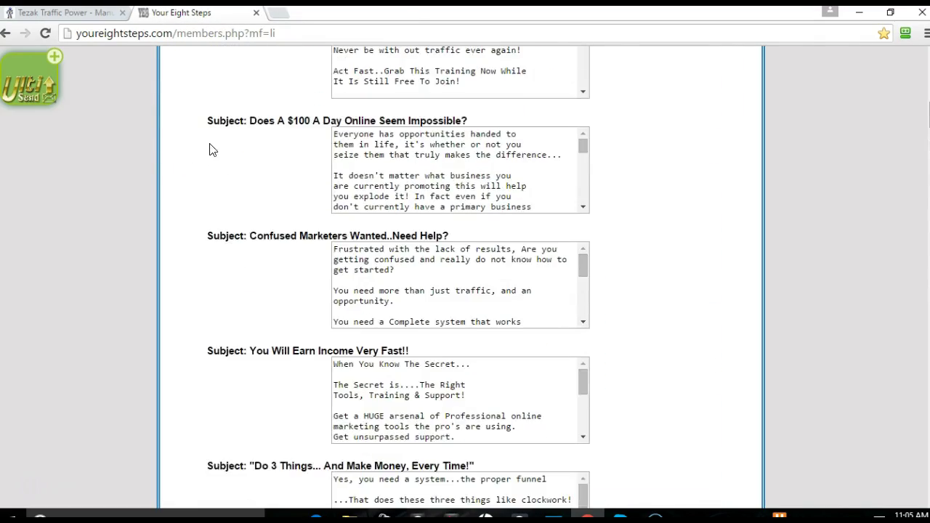
scroll(211, 150, "up", 5)
scroll(210, 153, "up", 5)
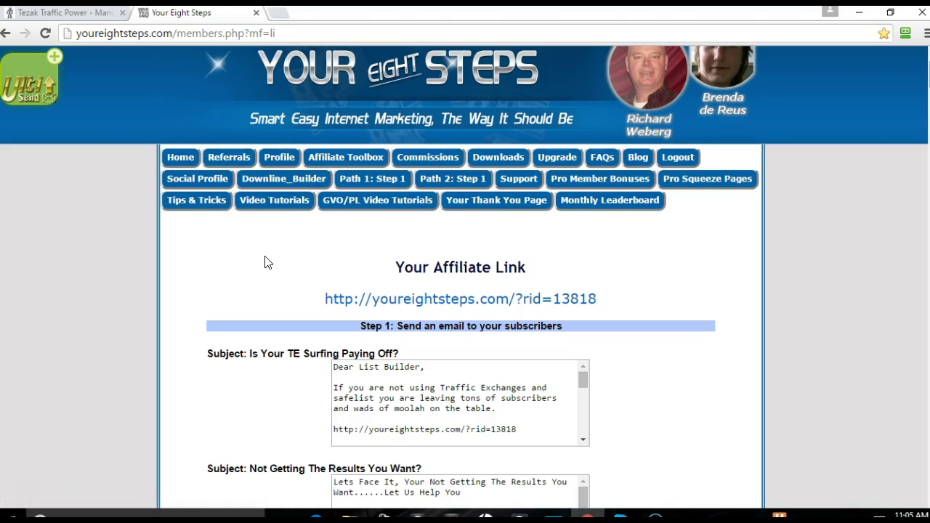
scroll(266, 266, "down", 5)
scroll(266, 288, "down", 5)
scroll(239, 293, "down", 5)
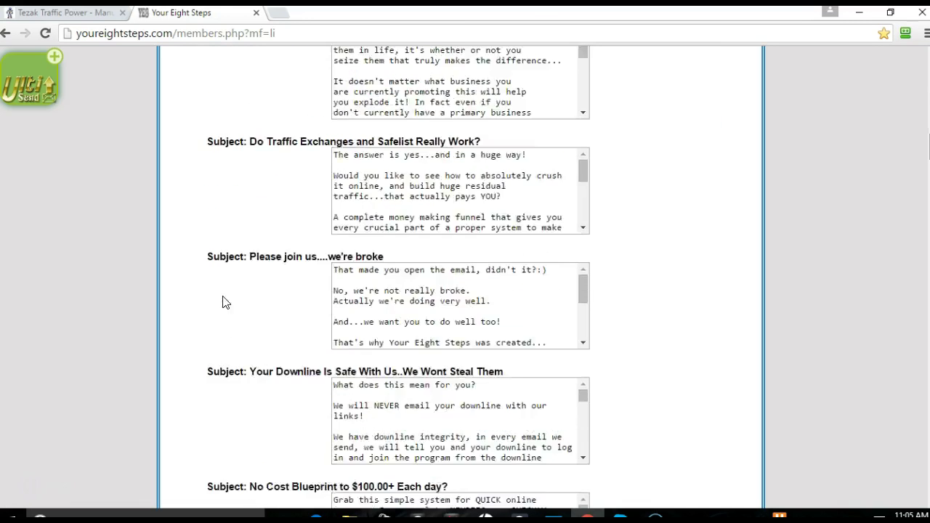
scroll(223, 303, "down", 6)
scroll(208, 284, "down", 5)
scroll(200, 287, "down", 3)
scroll(197, 284, "down", 4)
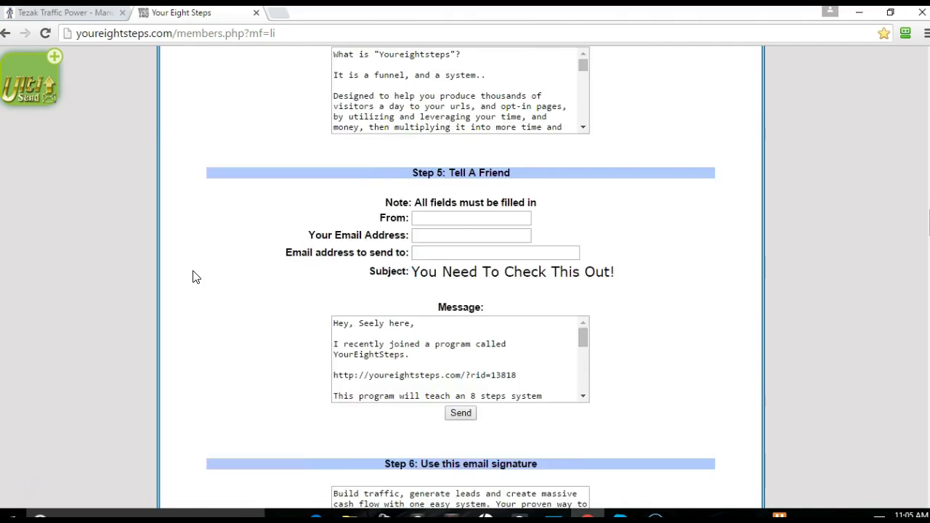
scroll(192, 277, "down", 4)
scroll(193, 277, "down", 8)
scroll(192, 276, "down", 1)
scroll(193, 277, "down", 4)
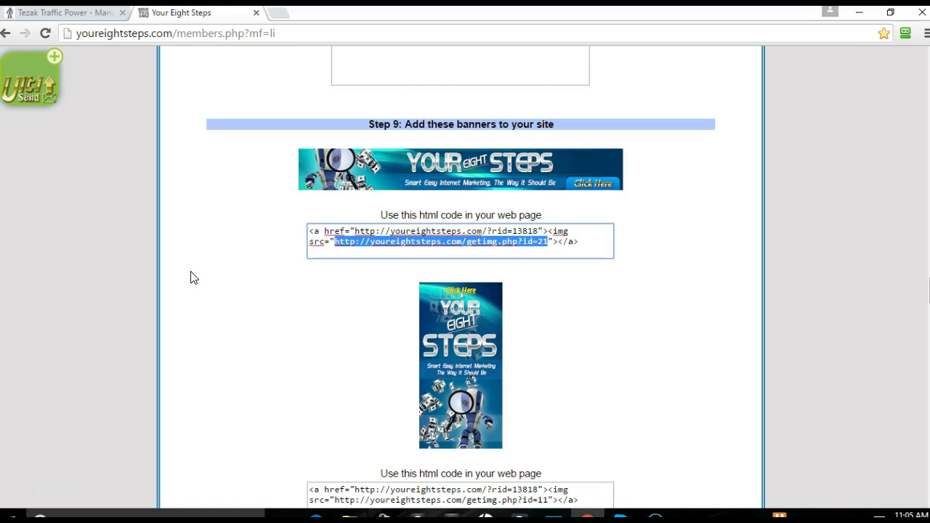
left_click(290, 248)
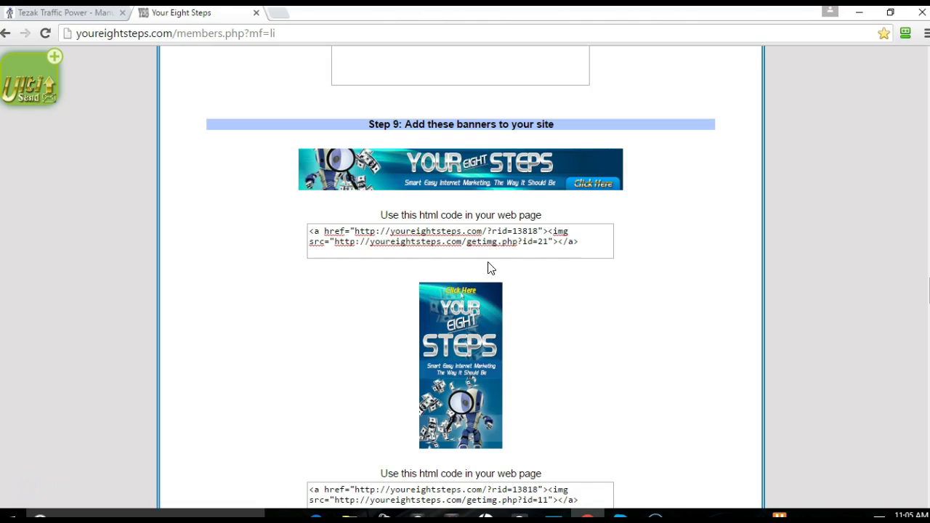
left_click(549, 242)
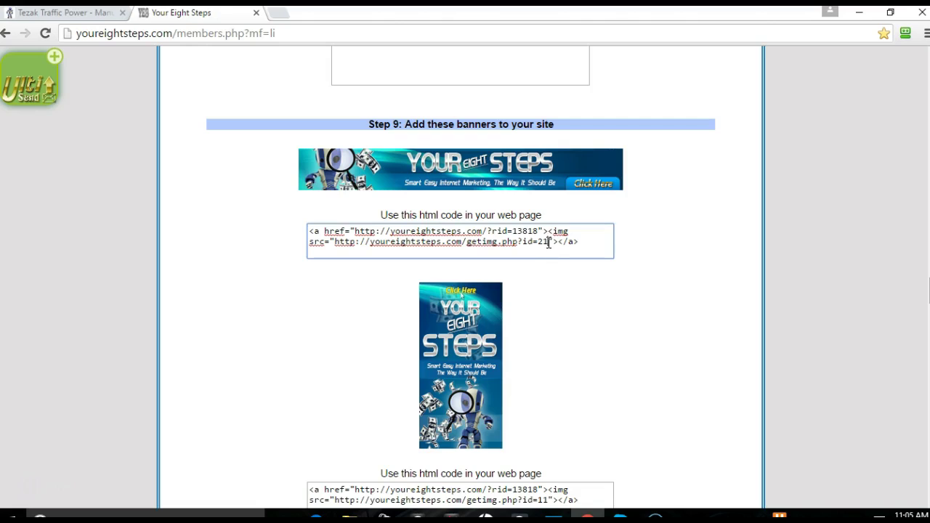
left_click_drag(549, 242, 341, 253)
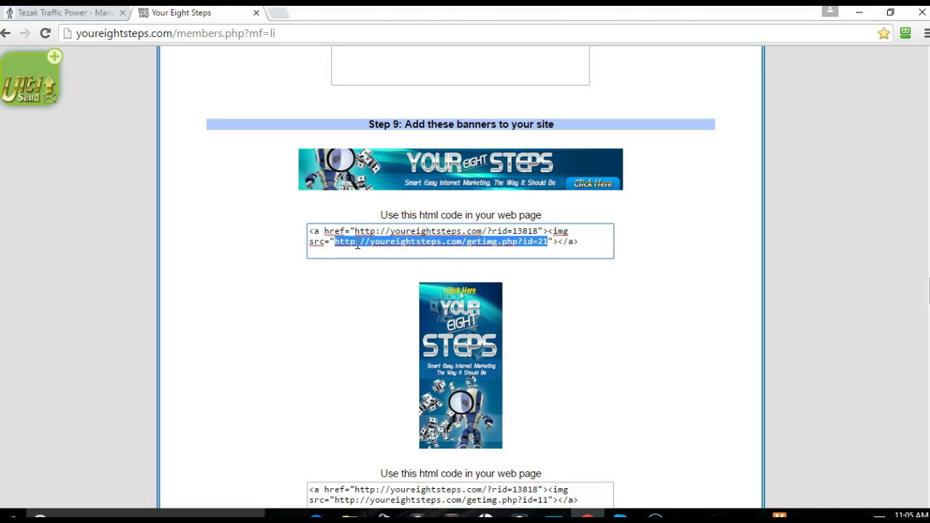
right_click(356, 246)
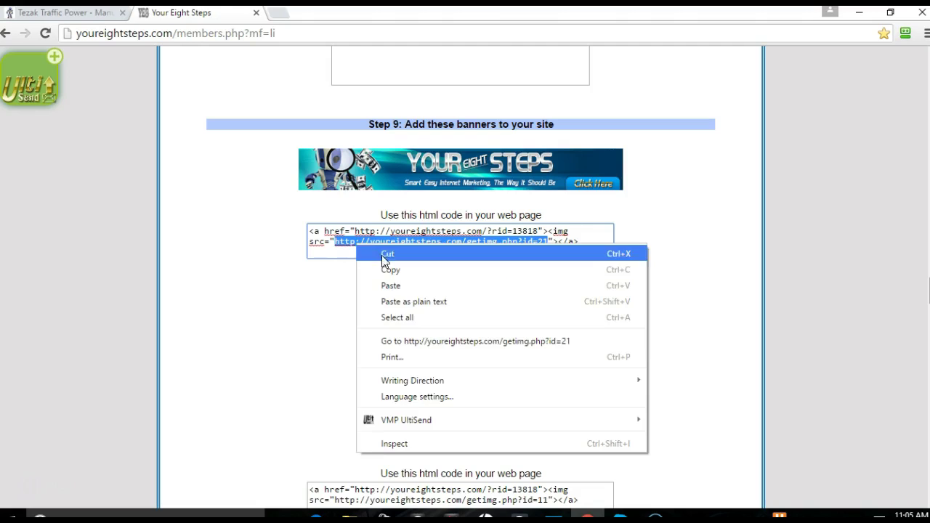
left_click(389, 272)
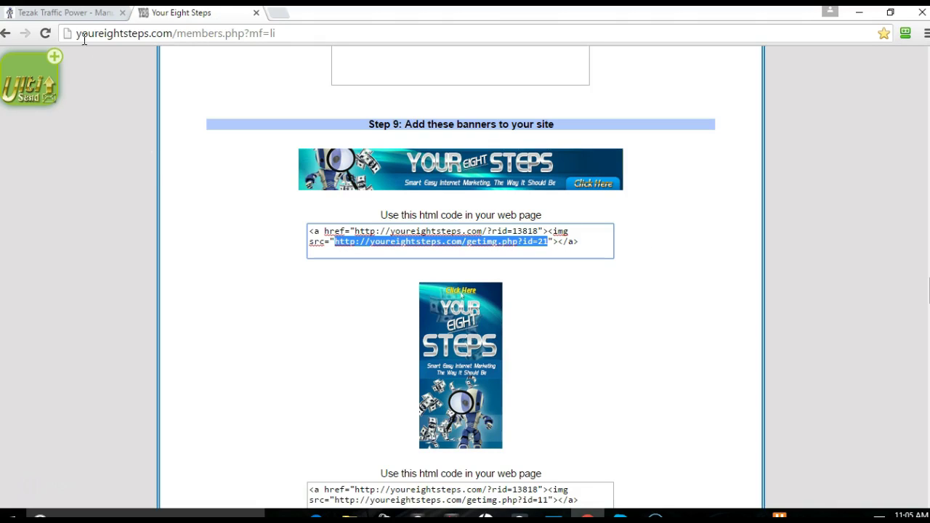
- Paste that image address into Tezak Traffic Power's empty Ad URL field
left_click(76, 14)
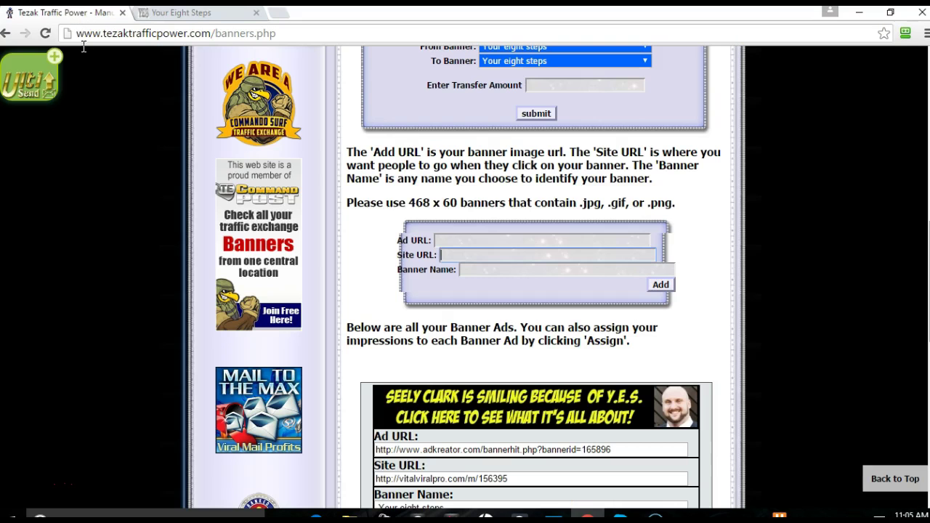
left_click(454, 241)
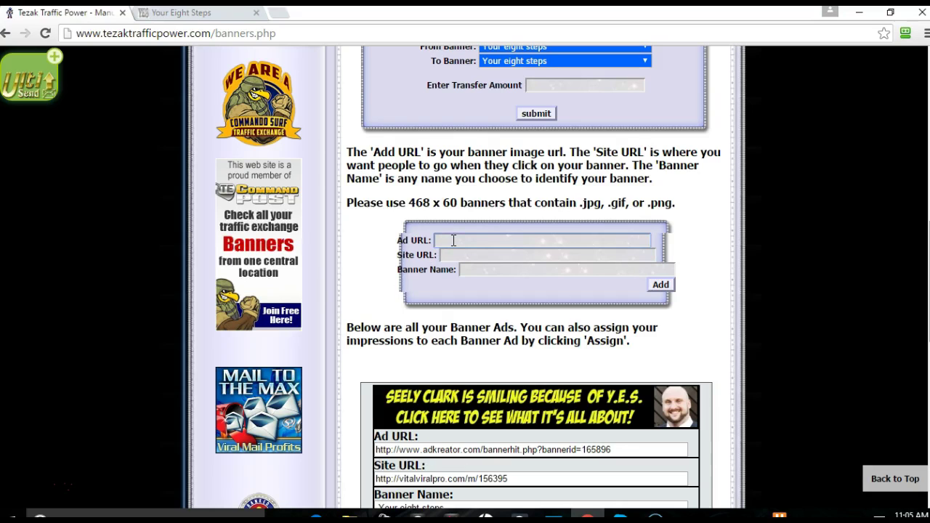
right_click(453, 241)
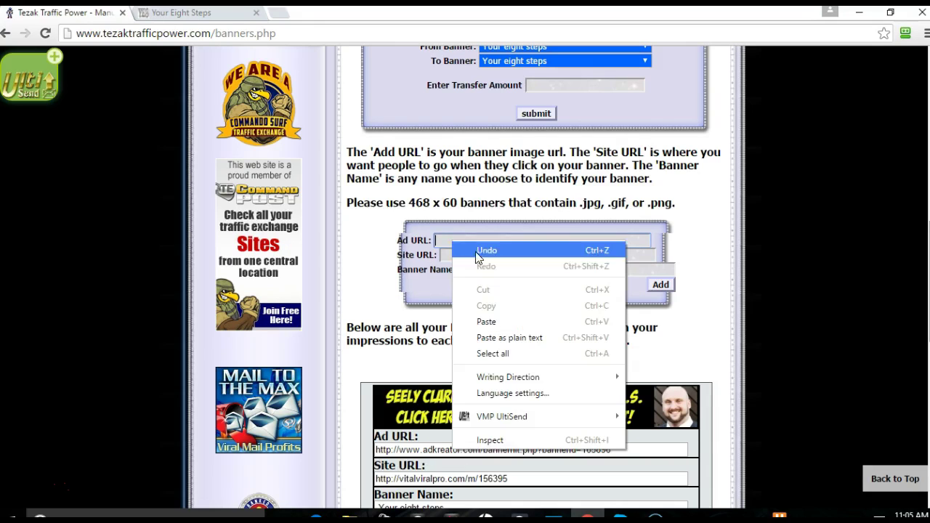
left_click(493, 324)
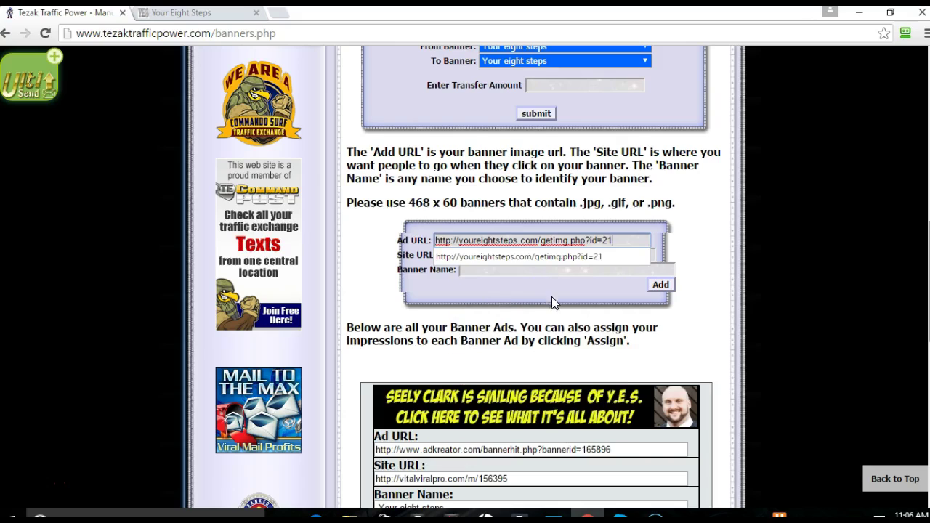
left_click(174, 13)
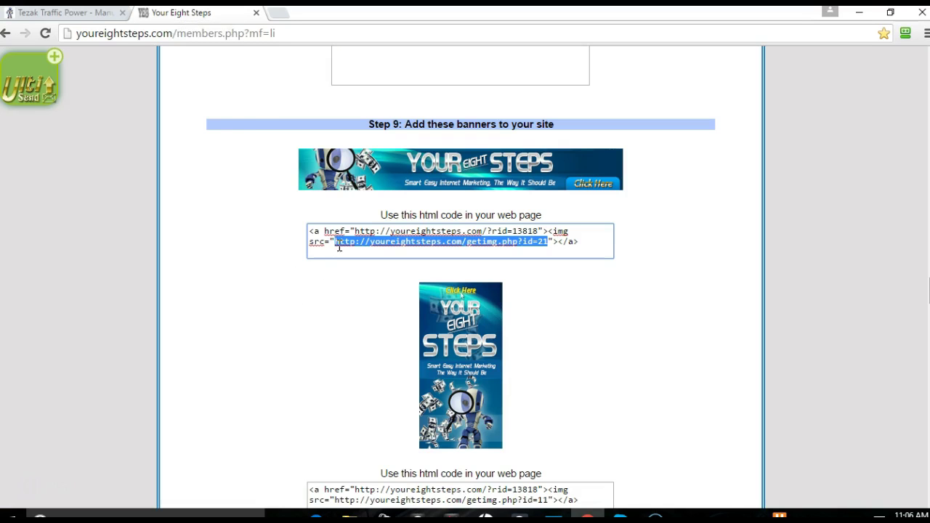
left_click(357, 267)
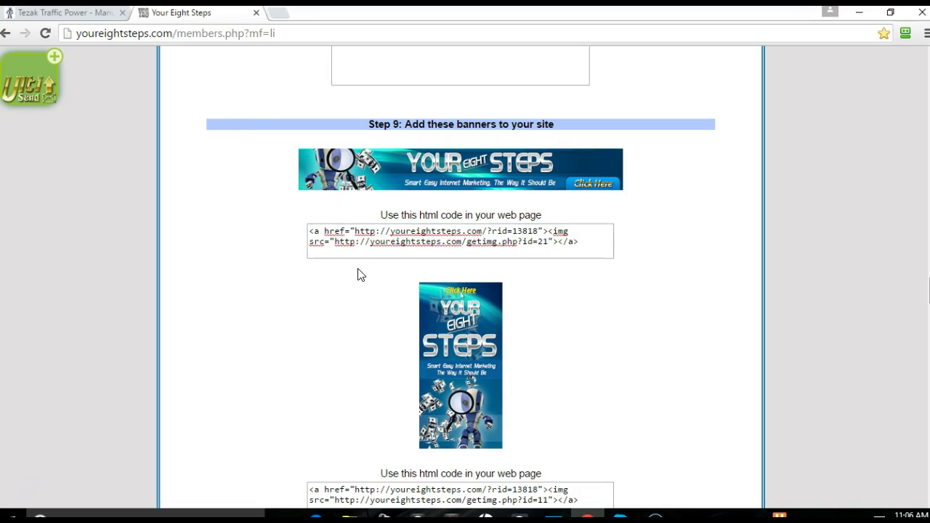
left_click(538, 231)
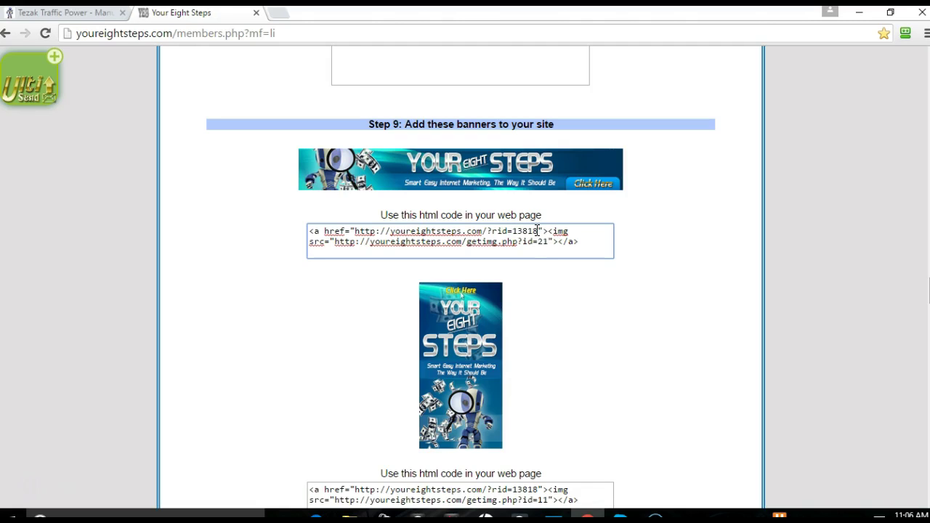
left_click_drag(538, 231, 355, 231)
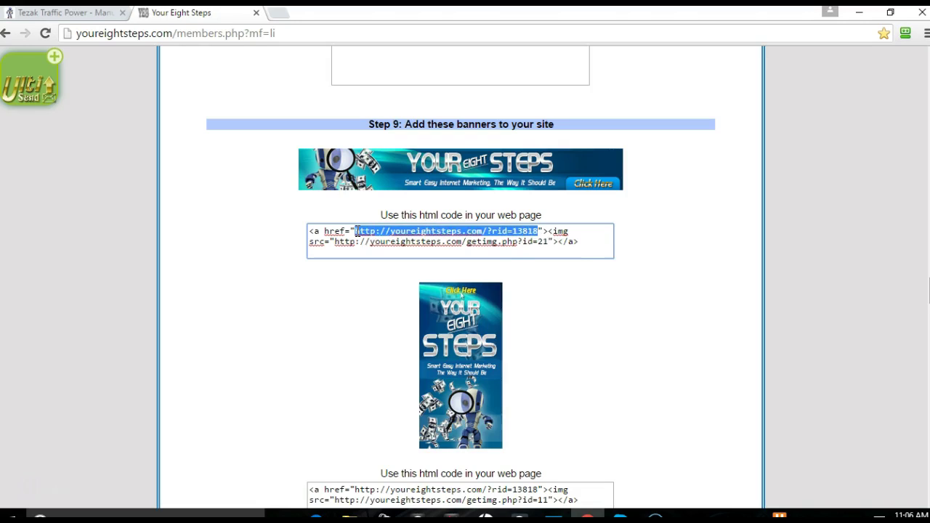
right_click(357, 231)
left_click(383, 259)
- Paste the rid=13818 referral link into Site URL, name the banner 'yes', and add it
left_click(73, 13)
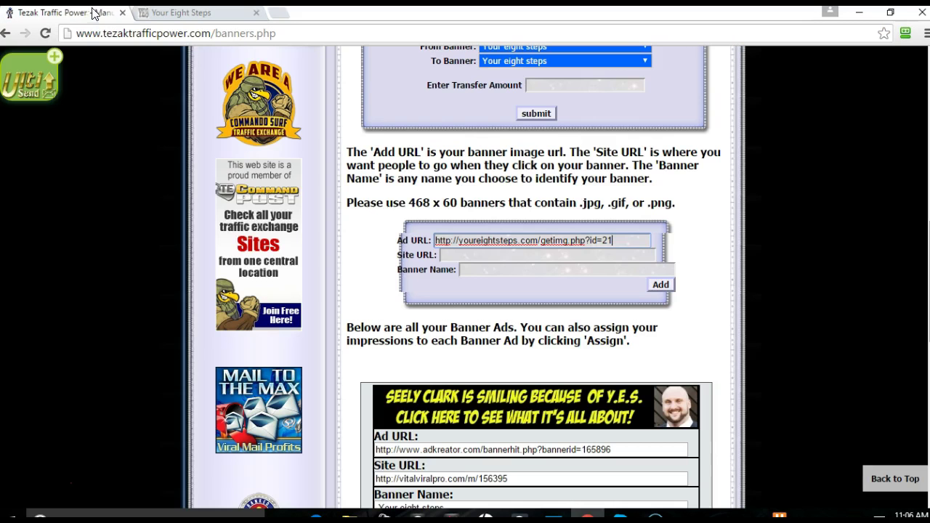
left_click(461, 256)
right_click(462, 258)
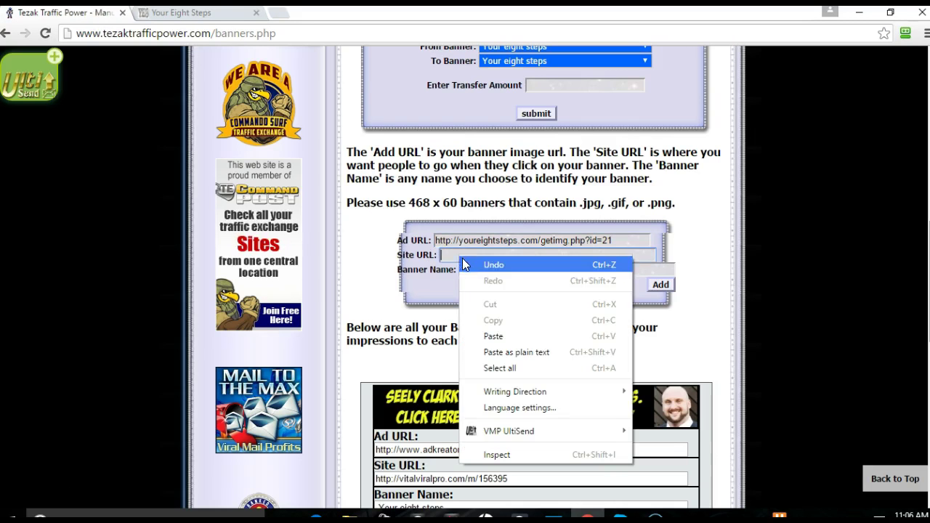
left_click(496, 337)
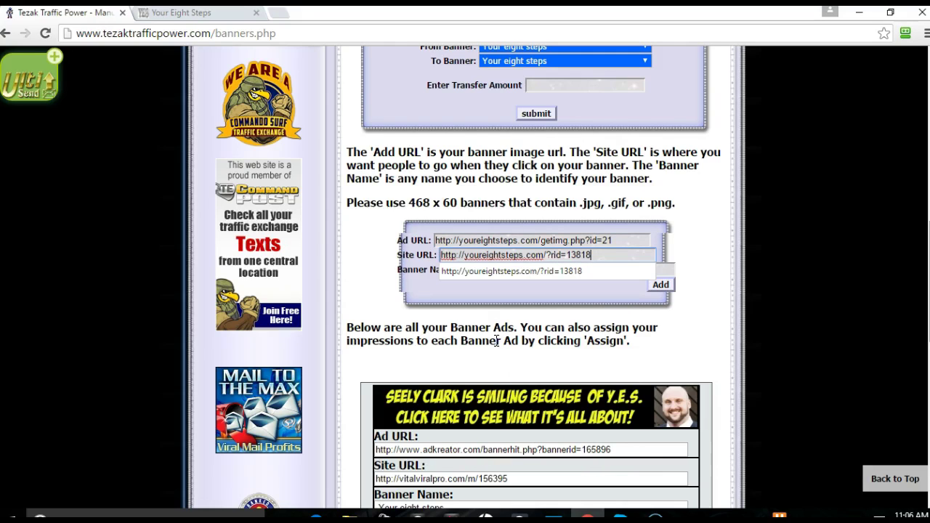
left_click(471, 298)
left_click(484, 269)
type("yes")
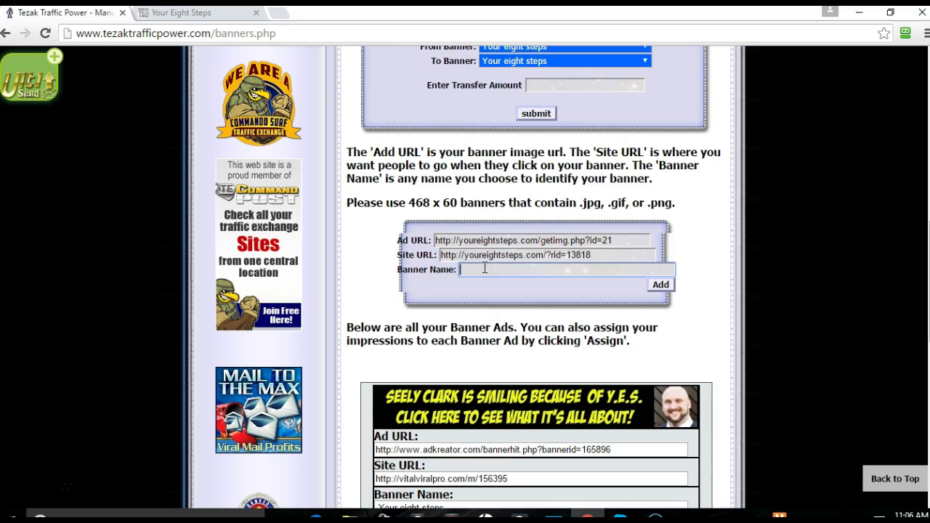
left_click(661, 285)
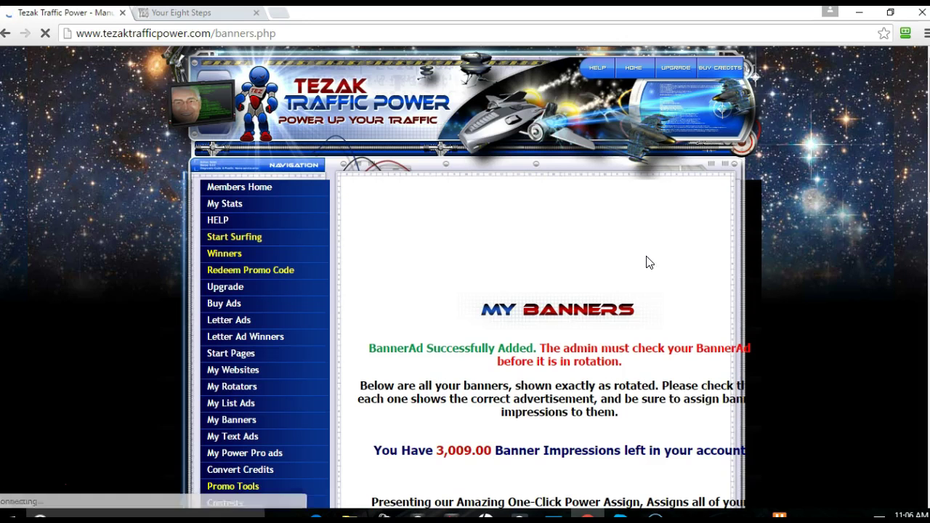
scroll(550, 262, "down", 3)
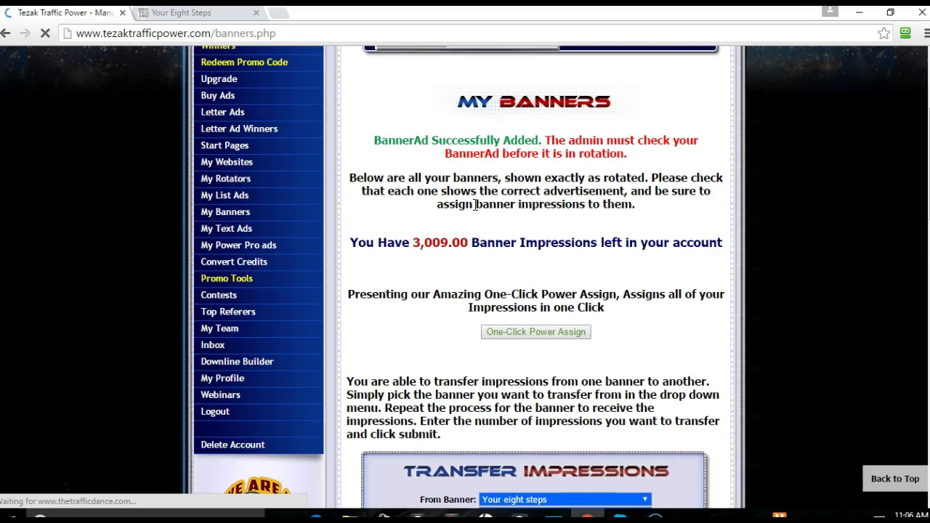
scroll(425, 226, "down", 2)
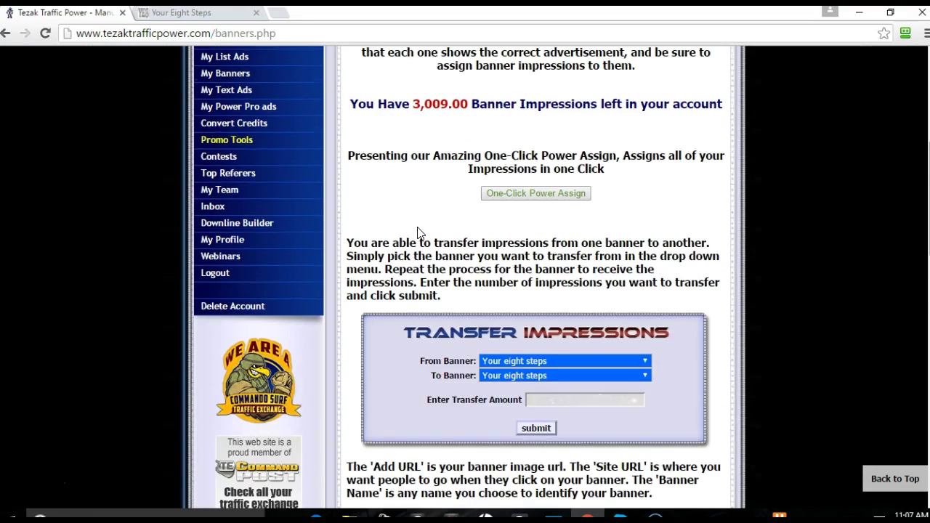
scroll(420, 232, "down", 3)
scroll(413, 229, "down", 2)
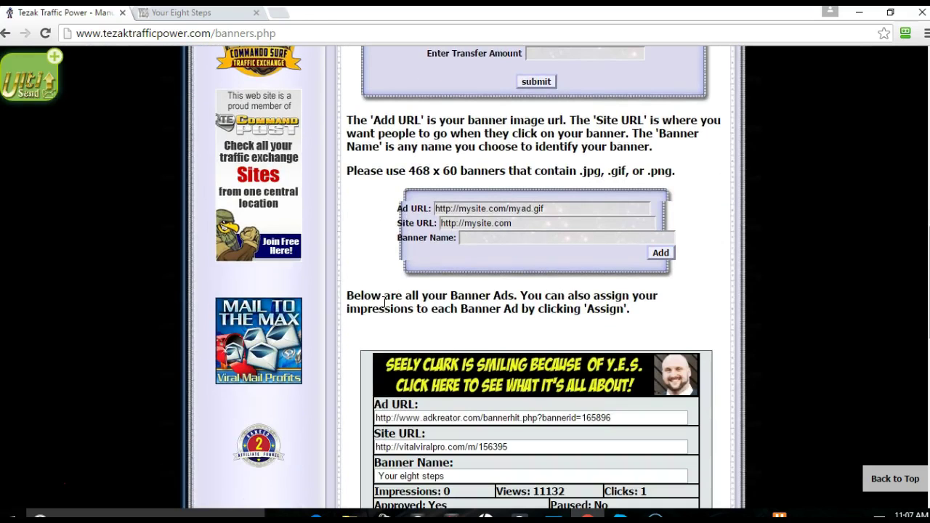
scroll(385, 283, "down", 2)
scroll(381, 254, "down", 2)
scroll(385, 251, "down", 1)
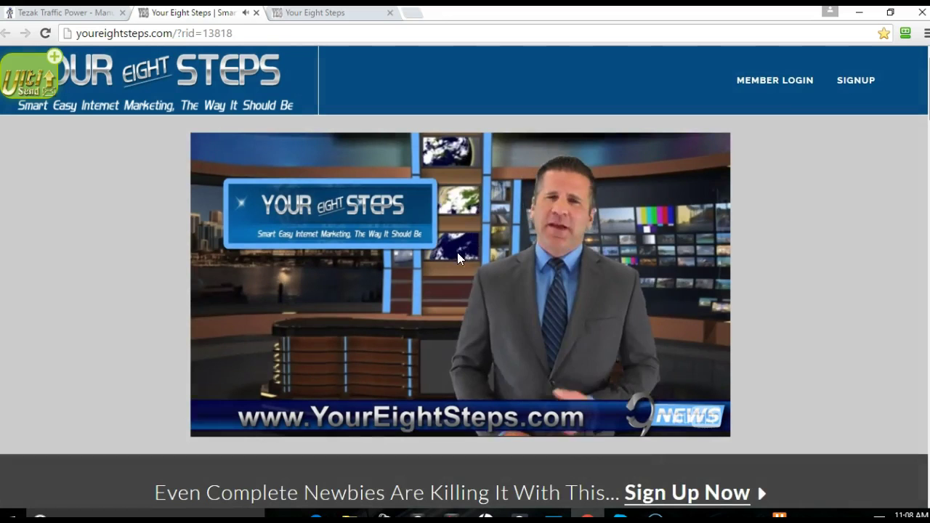
left_click(256, 13)
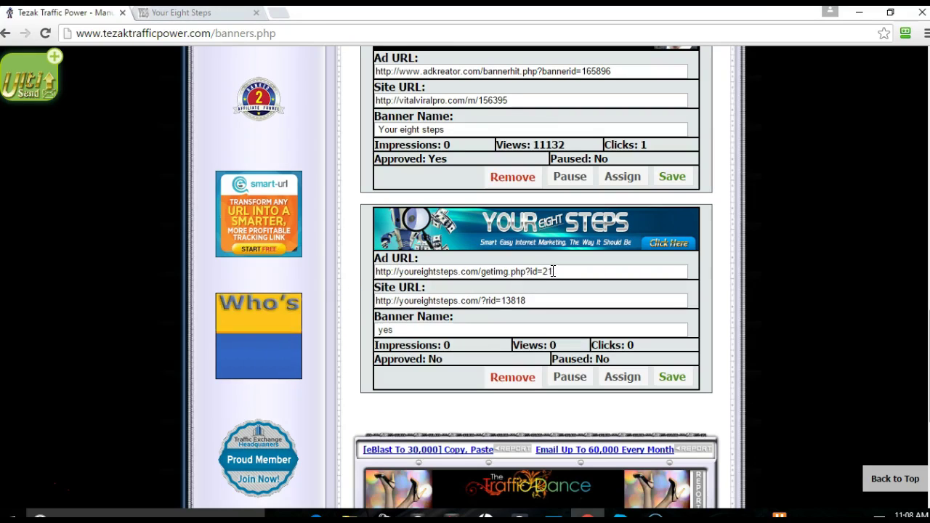
- Copy the banner image URL ending getimg.php?id=21 from the Your Eight Steps banner code
left_click(166, 13)
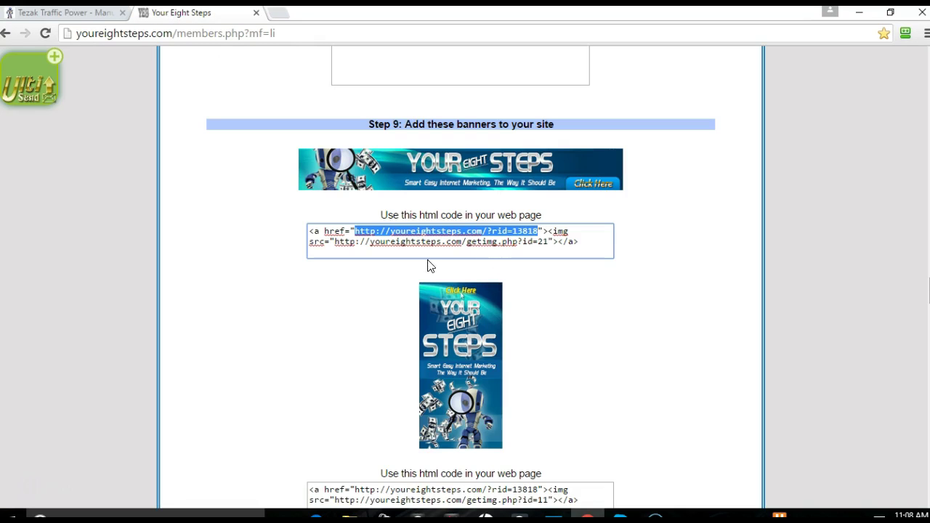
left_click(392, 271)
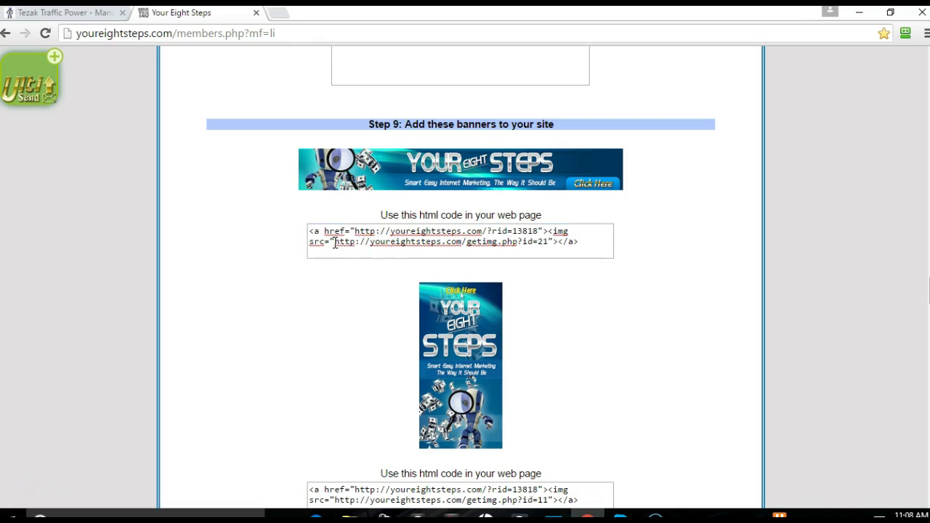
left_click_drag(335, 240, 544, 241)
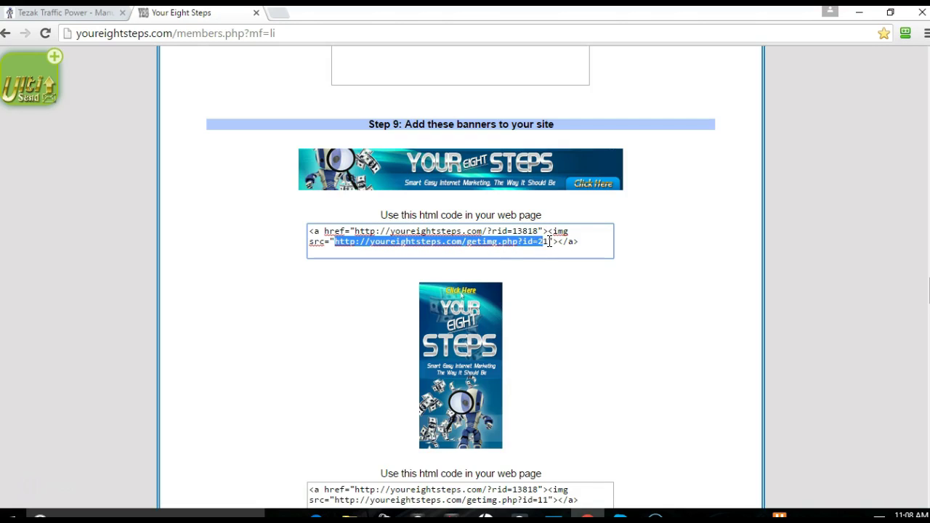
right_click(505, 247)
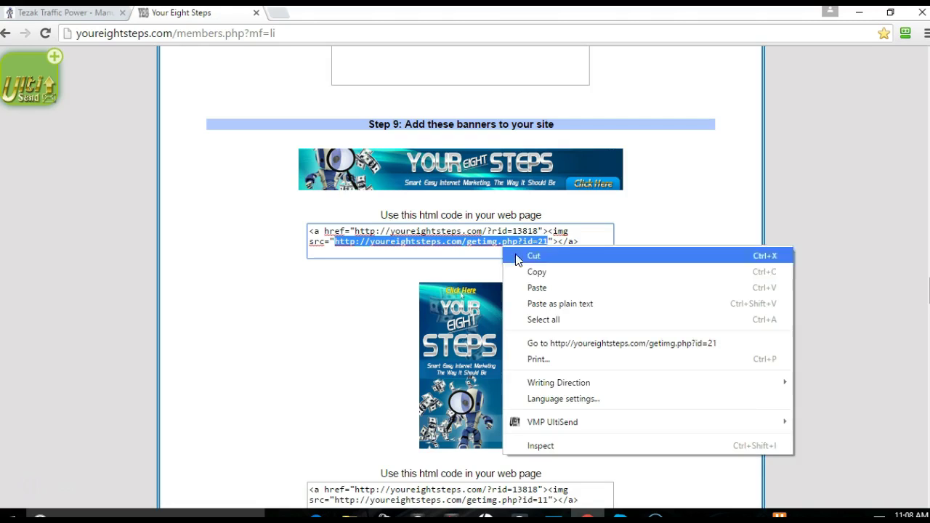
left_click(528, 274)
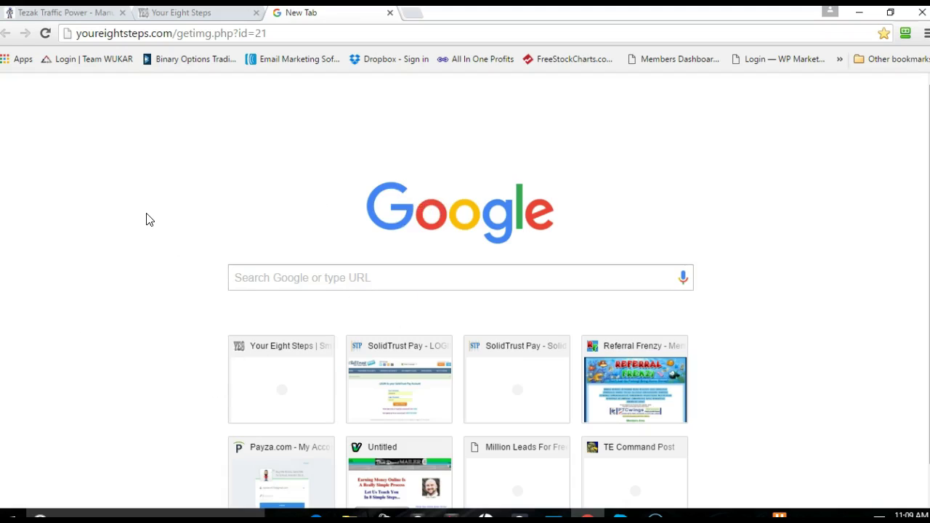
- Load the pasted getimg.php?id=21 banner image and bookmark it
key("Return")
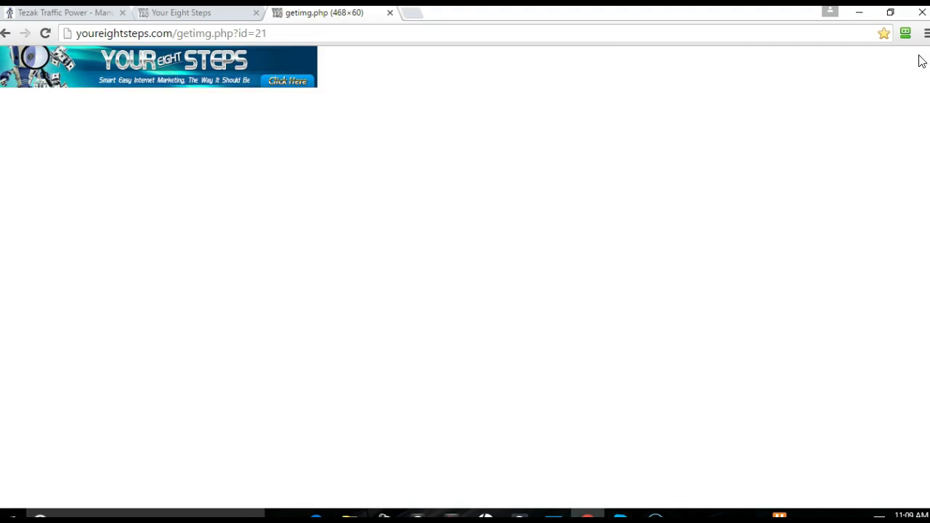
left_click(884, 34)
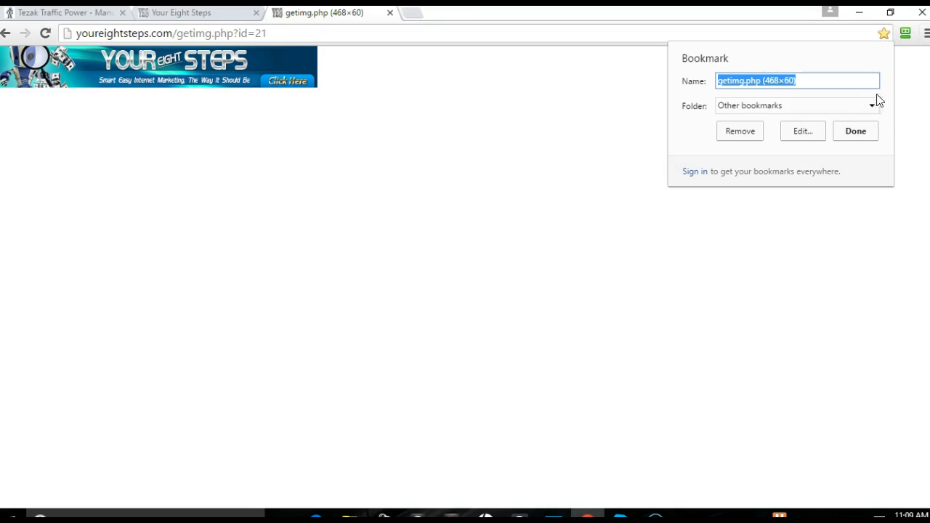
left_click(859, 134)
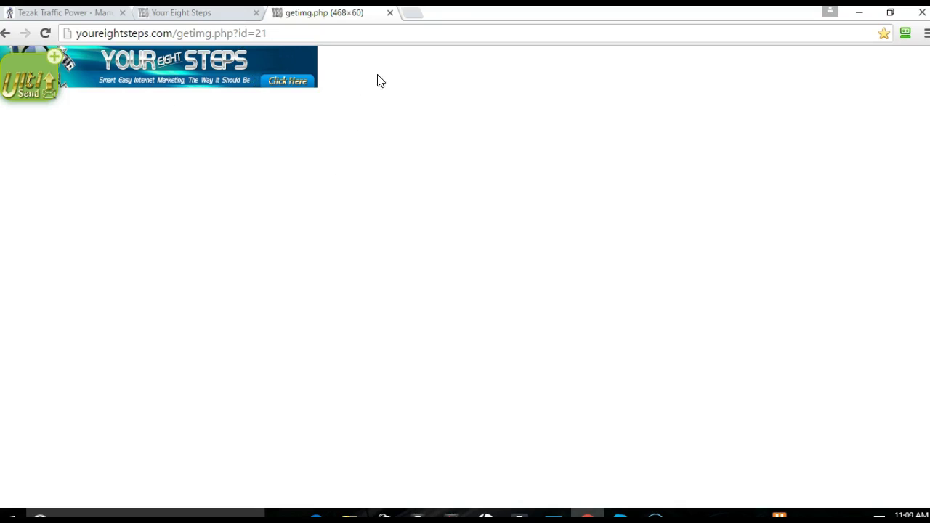
- Close the getimg.php banner image tab and scroll the members page back to Step 9
left_click(390, 14)
scroll(218, 251, "up", 3)
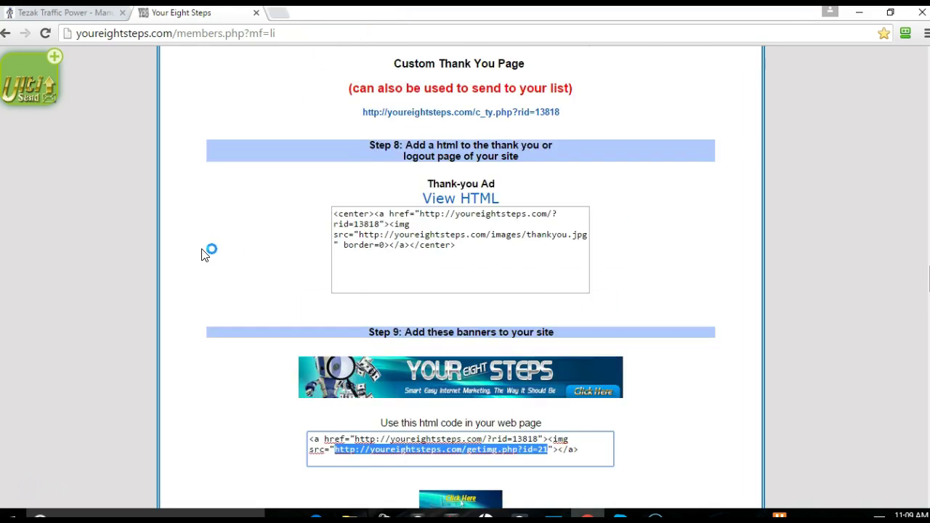
scroll(197, 244, "up", 3)
scroll(230, 190, "down", 4)
scroll(218, 198, "down", 3)
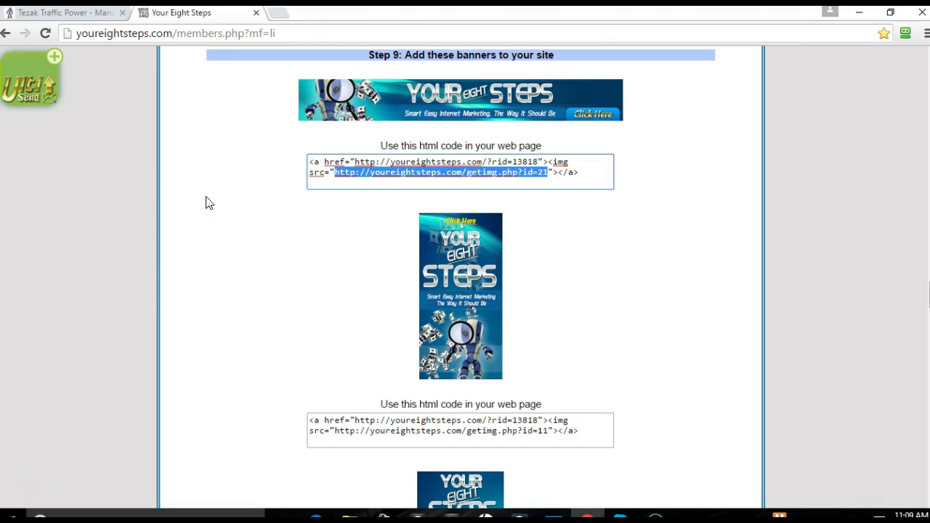